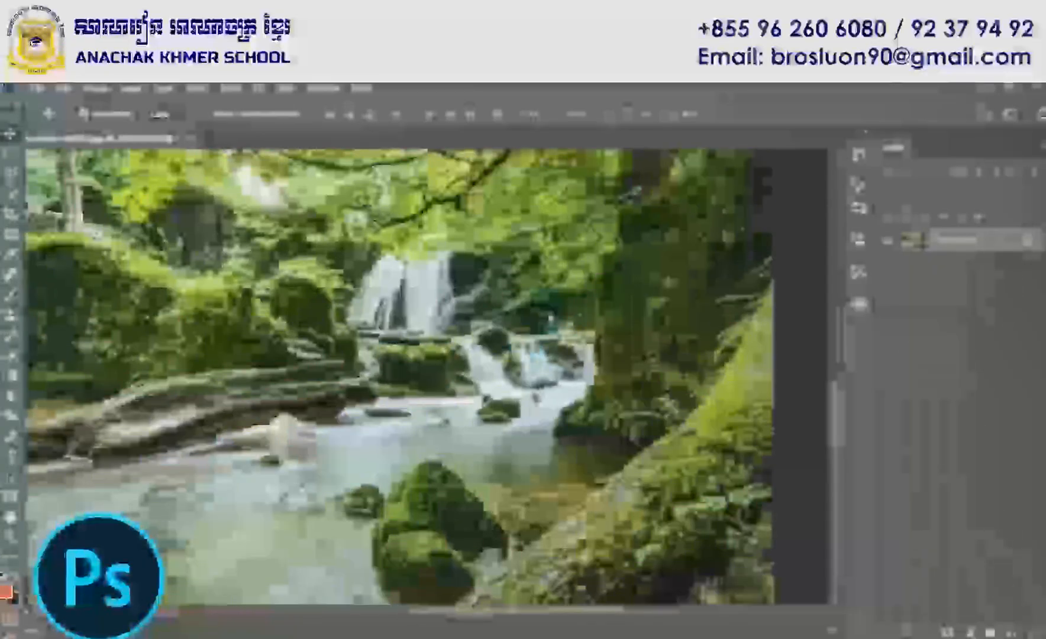
- Duplicate the Background layer of the waterfall photo
{"action": "scroll", "coordinate": [515, 339], "scroll_direction": "down", "scroll_amount": 3}
{"action": "scroll", "coordinate": [456, 396], "scroll_direction": "up", "scroll_amount": 4}
{"action": "scroll", "coordinate": [506, 325], "scroll_direction": "down", "scroll_amount": 3}
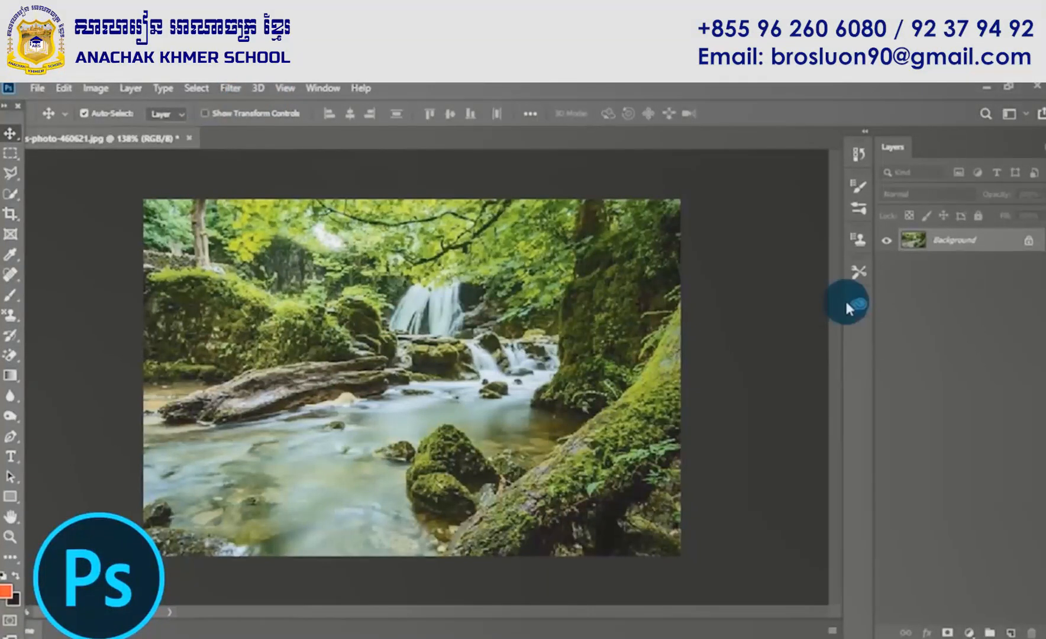
{"action": "key", "text": "ctrl"}
{"action": "key", "text": "ctrl+j"}
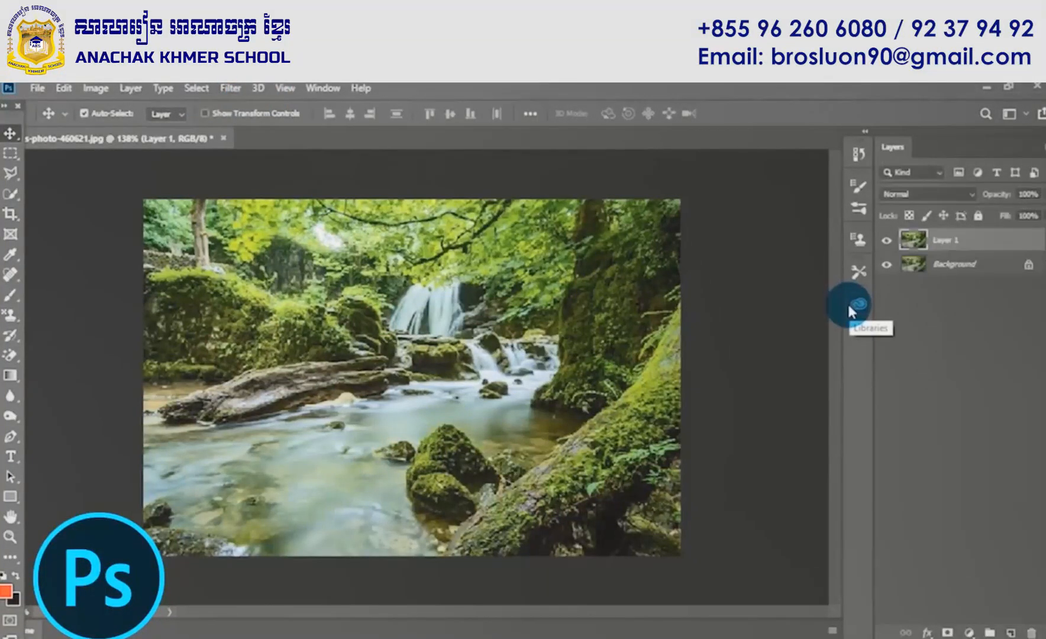
- Open the Camera Raw Filter on the duplicated layer and set Tint to +1, Exposure to -0.10 and Contrast to +26
{"action": "left_click", "coordinate": [230, 88]}
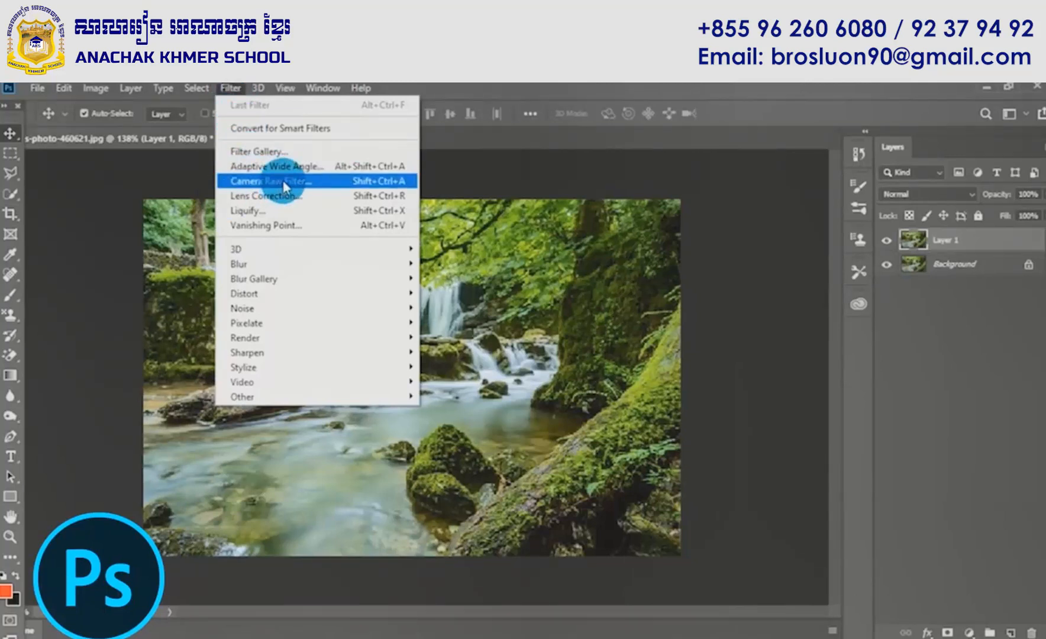
{"action": "left_click", "coordinate": [327, 184]}
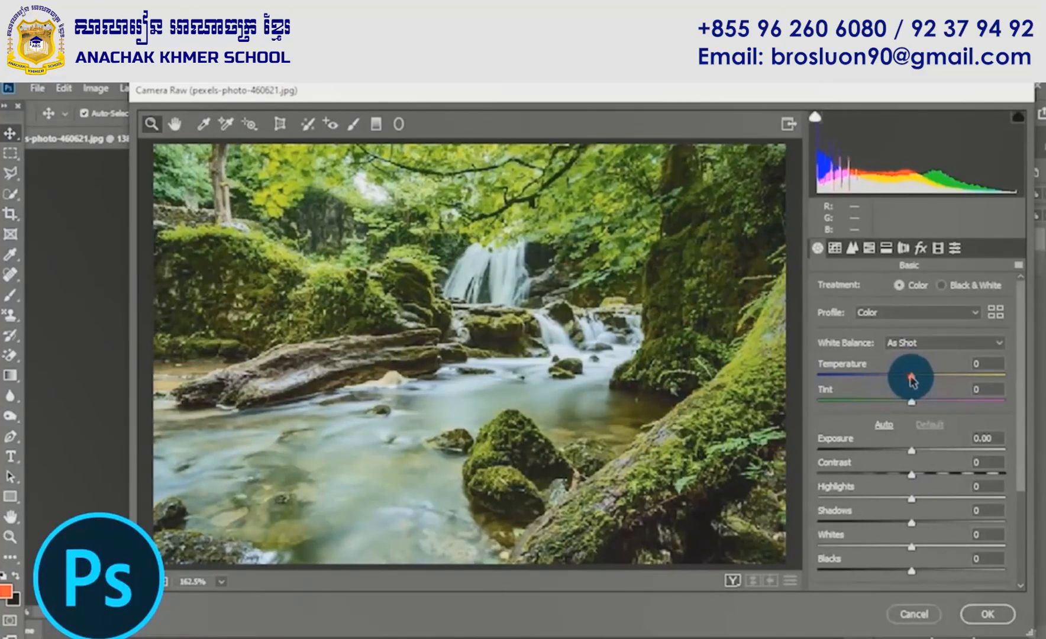
{"action": "left_click_drag", "start_coordinate": [911, 379], "coordinate": [902, 405]}
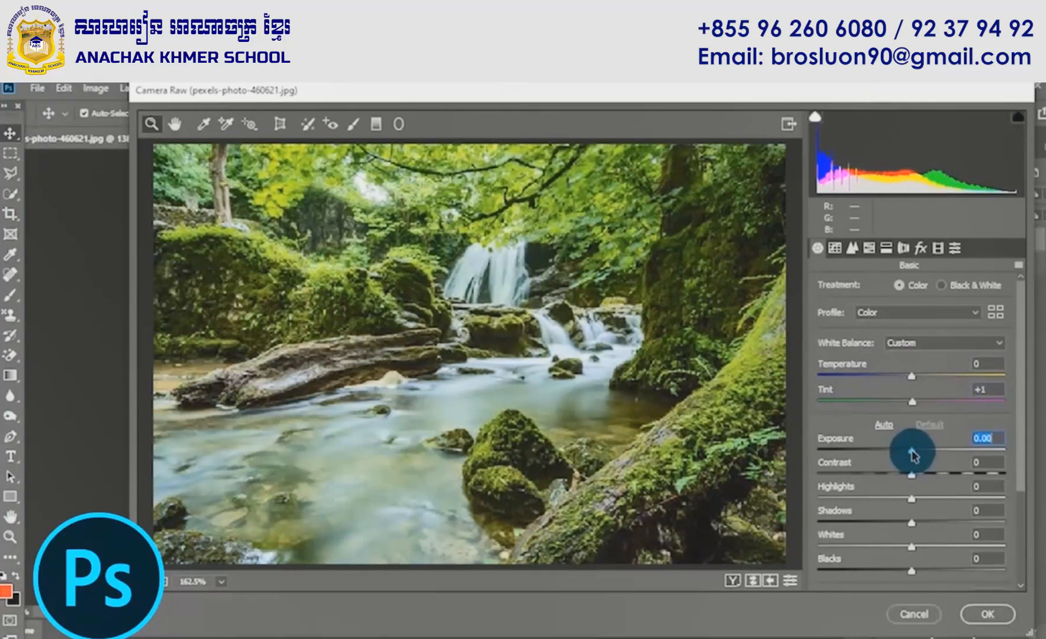
{"action": "mouse_move", "coordinate": [912, 452]}
{"action": "left_mouse_down"}
{"action": "mouse_move", "coordinate": [933, 451]}
{"action": "mouse_move", "coordinate": [917, 457]}
{"action": "left_mouse_up"}
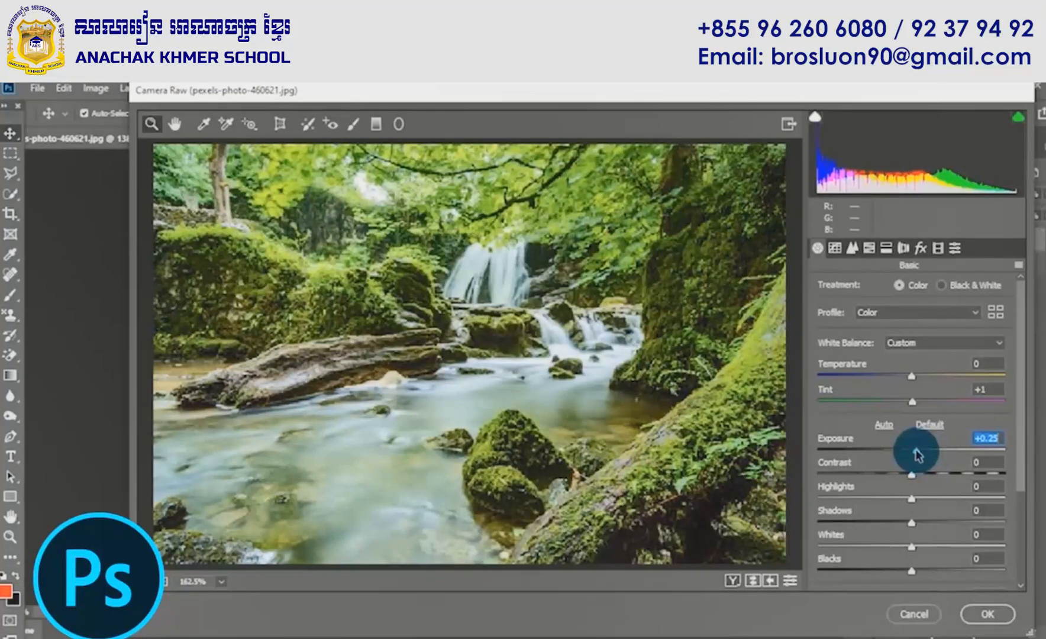
{"action": "mouse_move", "coordinate": [916, 453]}
{"action": "left_mouse_down"}
{"action": "mouse_move", "coordinate": [897, 452]}
{"action": "mouse_move", "coordinate": [914, 454]}
{"action": "left_mouse_up"}
{"action": "scroll", "coordinate": [909, 451], "scroll_direction": "down", "scroll_amount": 2}
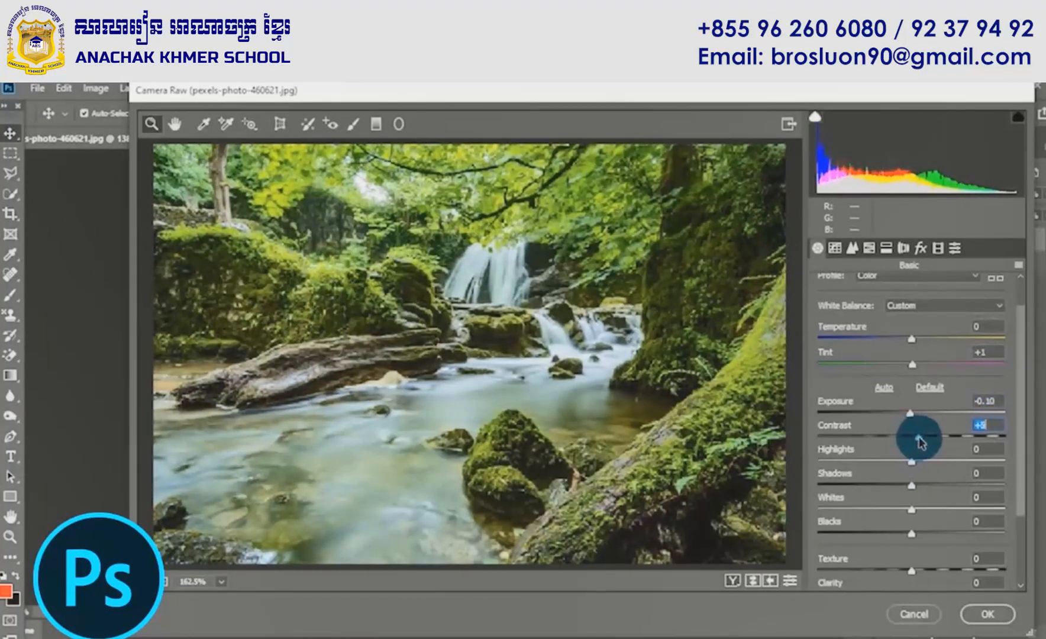
{"action": "left_click_drag", "start_coordinate": [918, 441], "coordinate": [930, 442]}
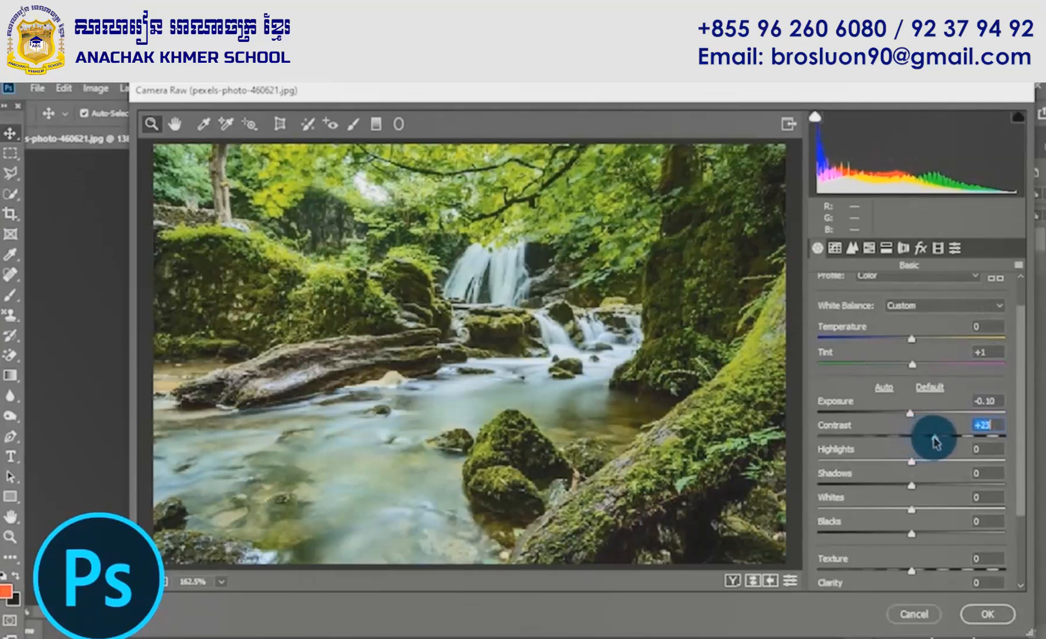
- Set Shadows to -68, Whites to -14, Blacks to -38, Texture to -3, Vibrance to +32 and Saturation to +25
{"action": "scroll", "coordinate": [926, 442], "scroll_direction": "down", "scroll_amount": 2}
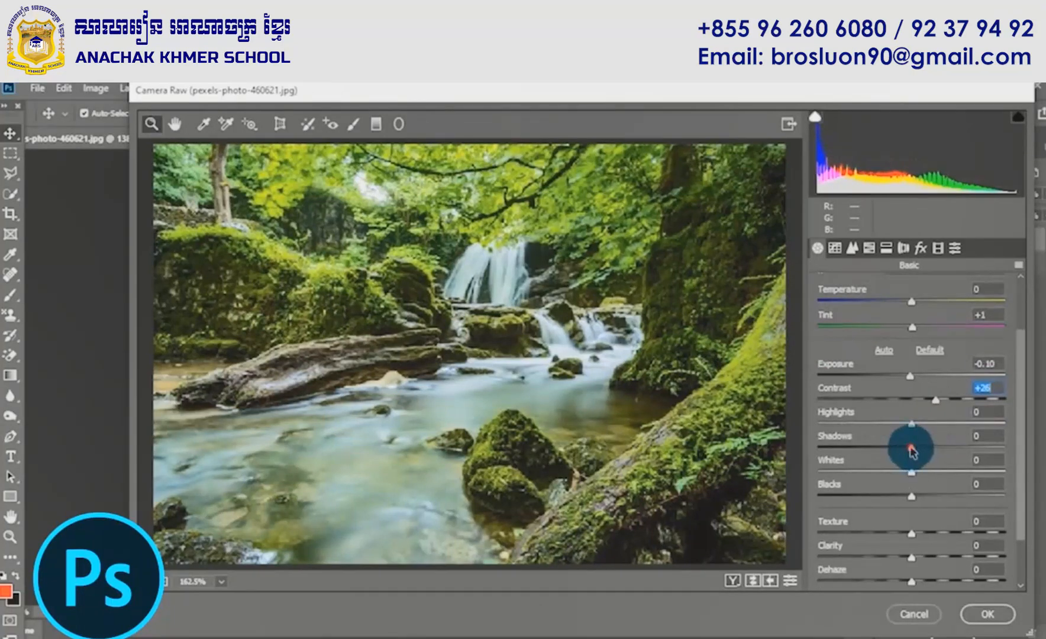
{"action": "left_click_drag", "start_coordinate": [911, 451], "coordinate": [845, 461]}
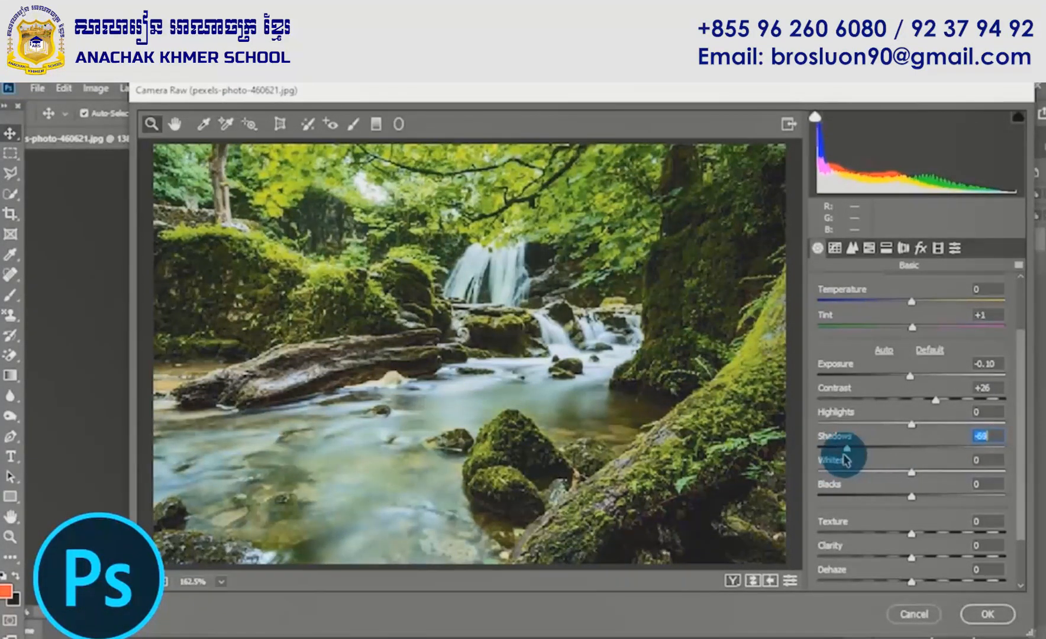
{"action": "scroll", "coordinate": [899, 456], "scroll_direction": "down", "scroll_amount": 1}
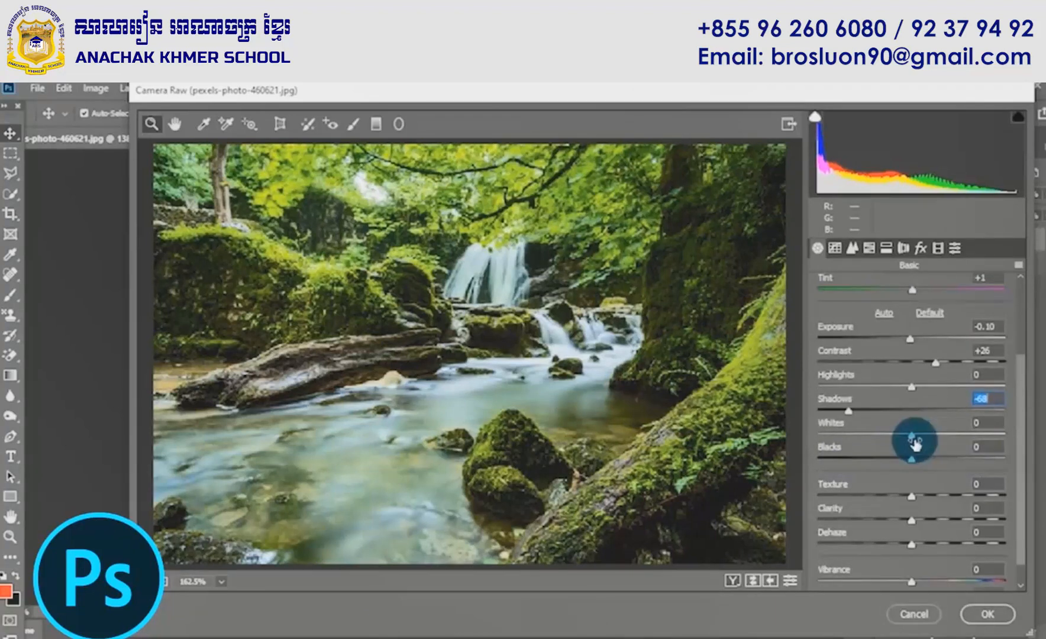
{"action": "left_click_drag", "start_coordinate": [912, 438], "coordinate": [906, 475]}
{"action": "scroll", "coordinate": [883, 463], "scroll_direction": "down", "scroll_amount": 1}
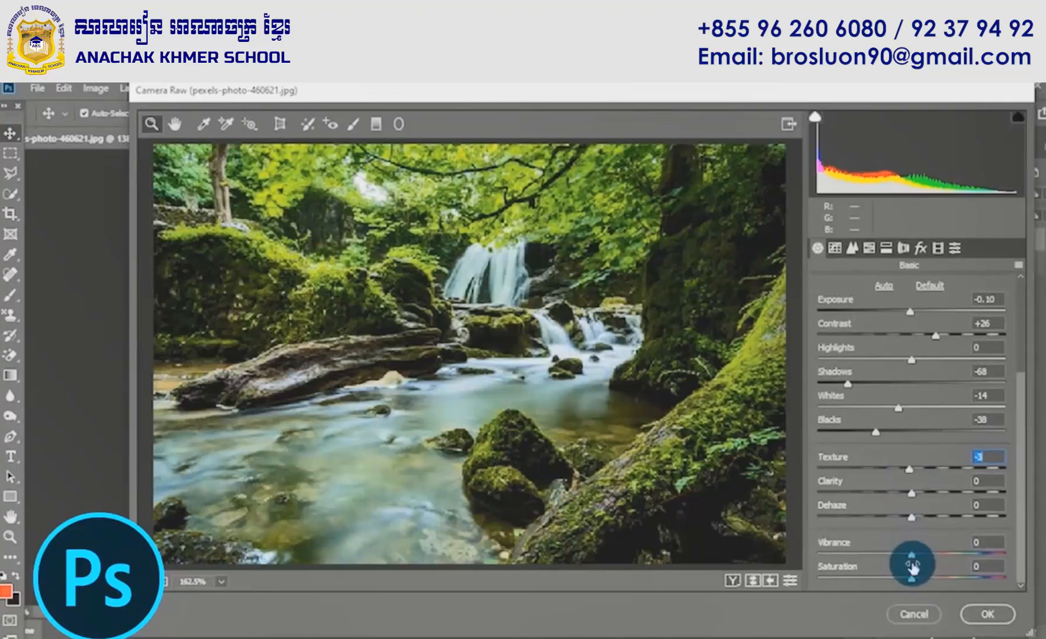
{"action": "left_click_drag", "start_coordinate": [911, 576], "coordinate": [932, 561]}
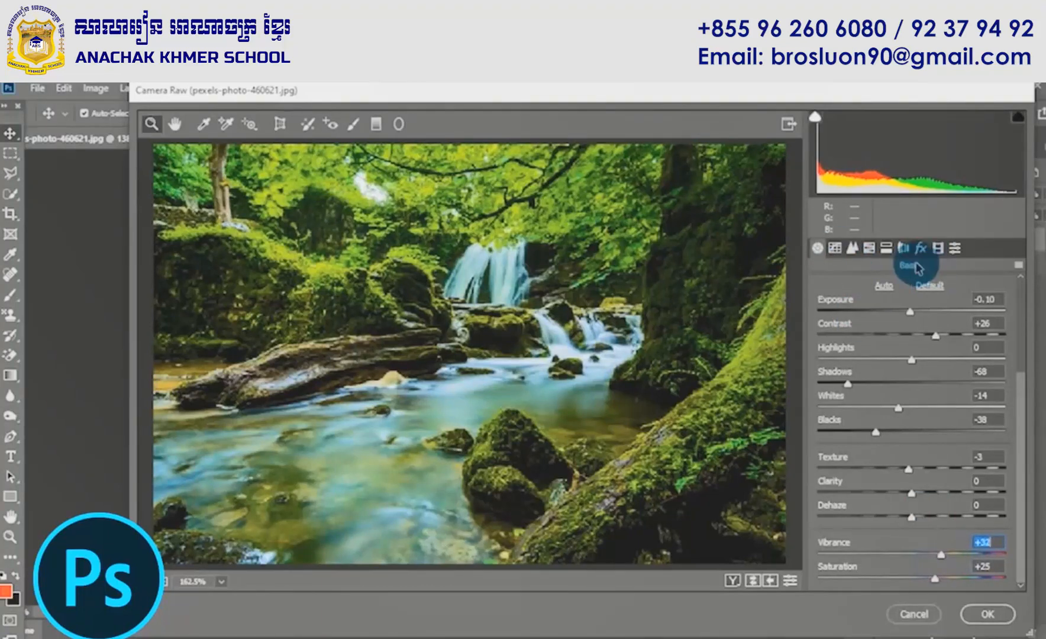
{"action": "left_click", "coordinate": [902, 248]}
{"action": "left_click", "coordinate": [873, 249]}
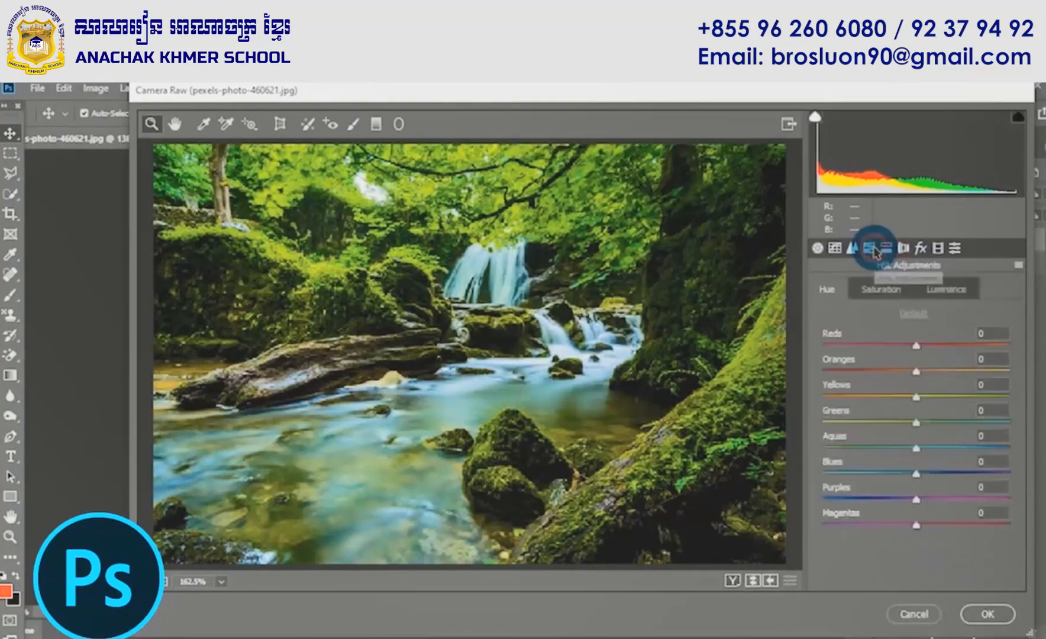
{"action": "left_click", "coordinate": [851, 247]}
{"action": "left_click", "coordinate": [834, 248]}
{"action": "left_click", "coordinate": [818, 249]}
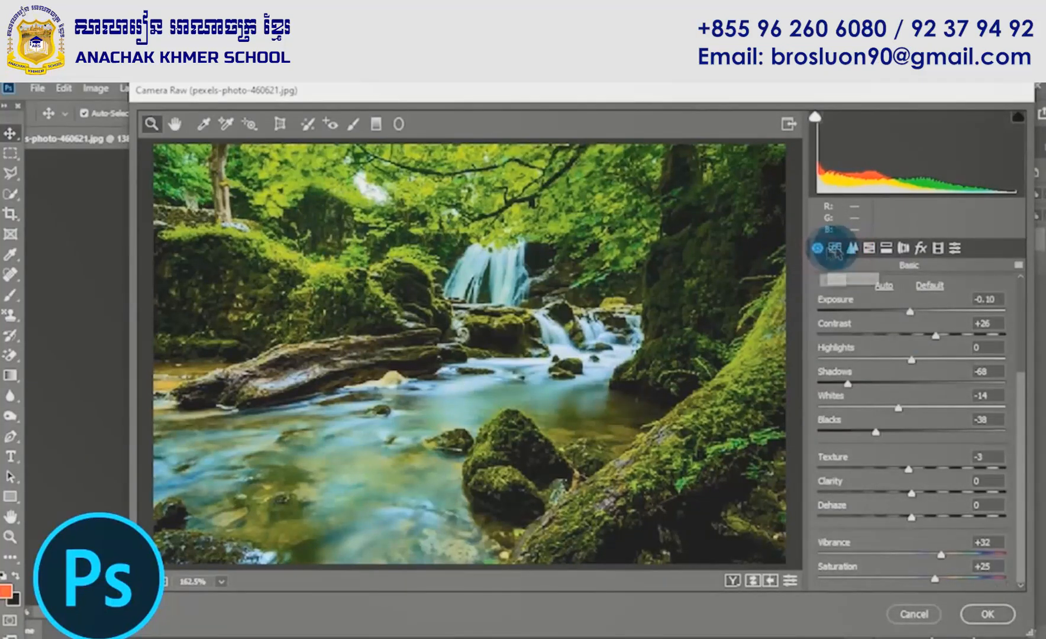
- In the HSL hue adjustments, set Reds to +11 and Oranges to -3
{"action": "left_click", "coordinate": [834, 247]}
{"action": "left_click", "coordinate": [852, 248]}
{"action": "left_click", "coordinate": [869, 248]}
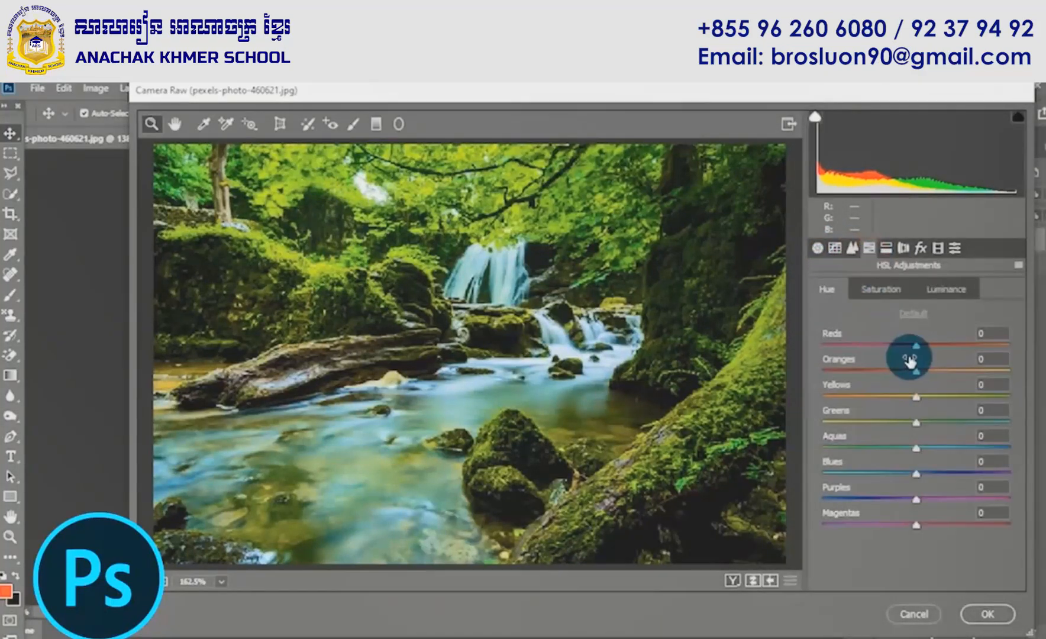
{"action": "left_click_drag", "start_coordinate": [916, 346], "coordinate": [911, 402]}
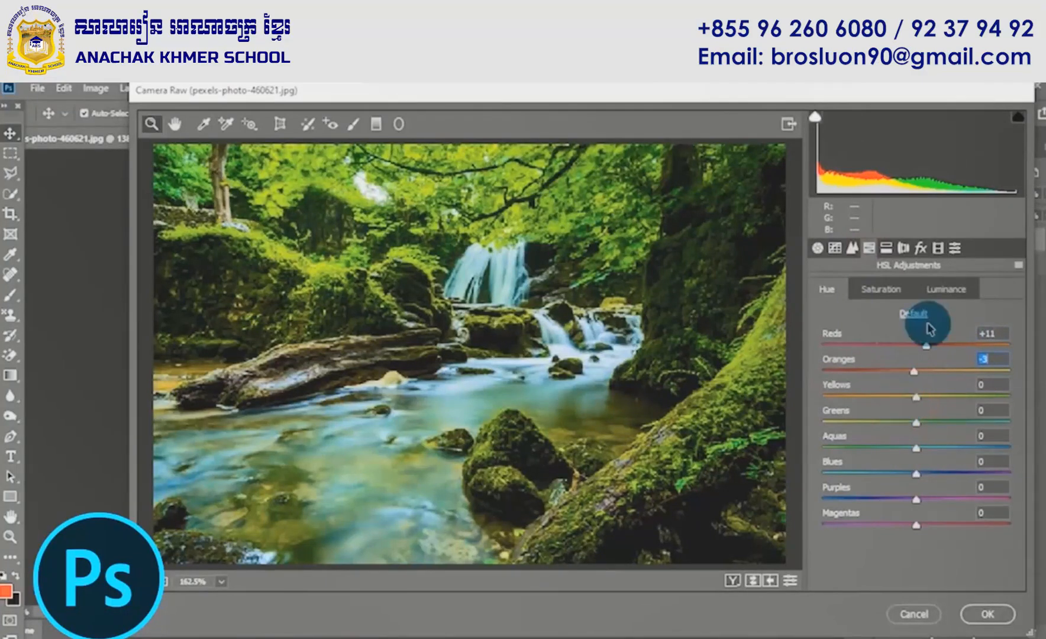
- Set the Split Toning balance to -12 and apply the Camera Raw filter to the layer
{"action": "left_click", "coordinate": [887, 248]}
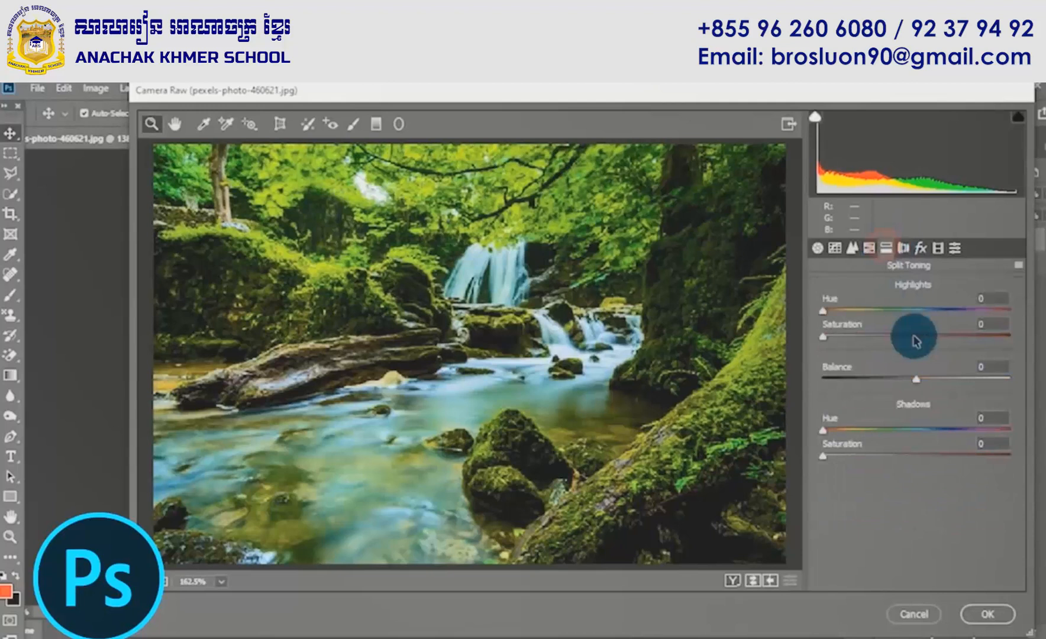
{"action": "left_click", "coordinate": [917, 379]}
{"action": "left_click_drag", "start_coordinate": [947, 385], "coordinate": [907, 385]}
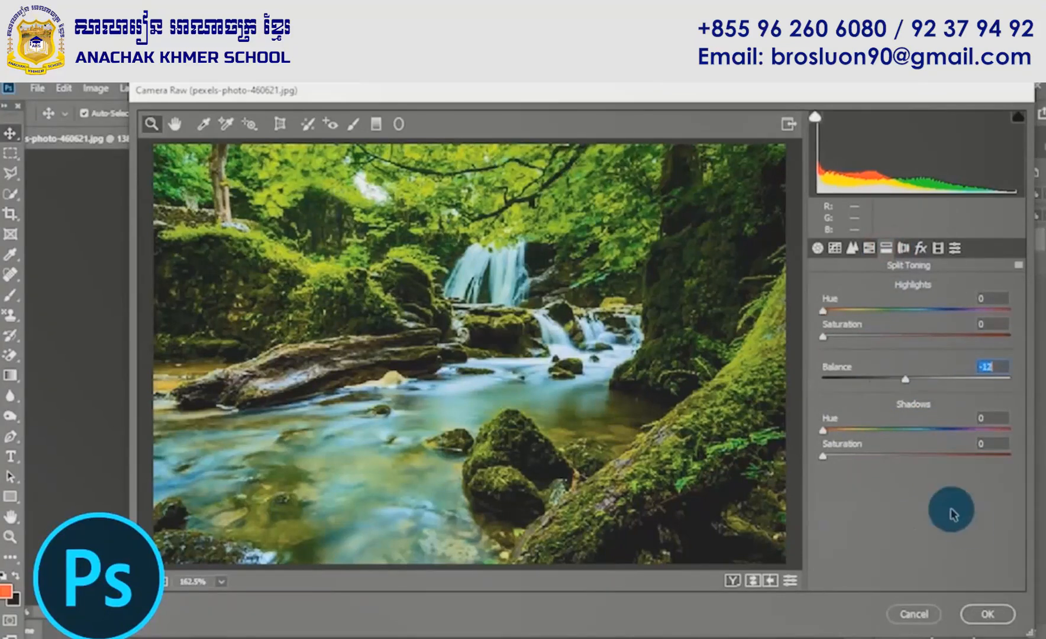
{"action": "left_click", "coordinate": [986, 614]}
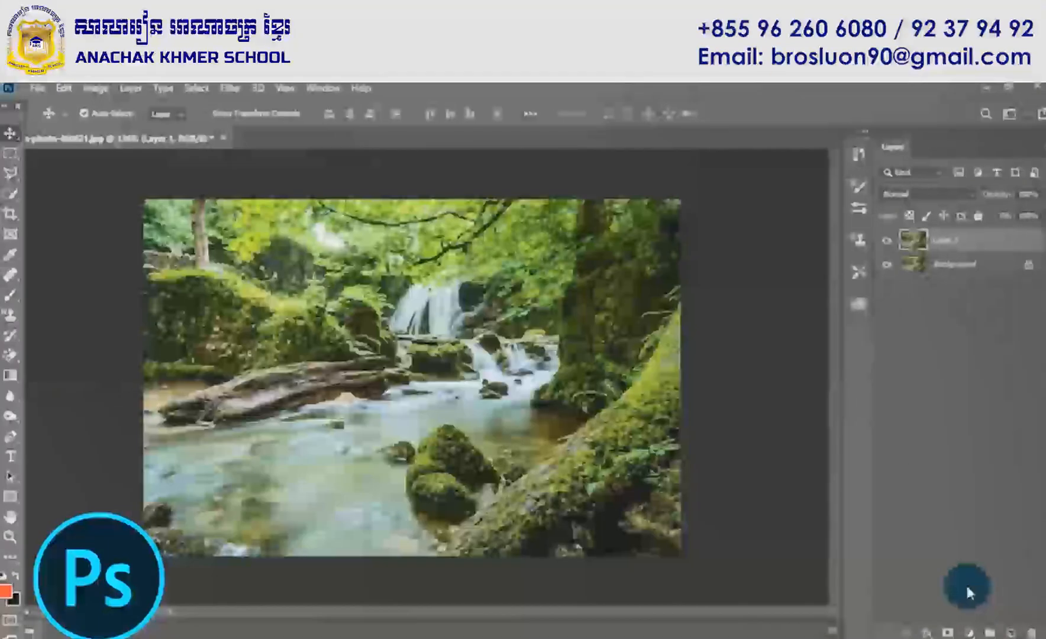
- Compare the photo before and after the edit by repeatedly hiding and showing Layer 1
{"action": "scroll", "coordinate": [572, 264], "scroll_direction": "down", "scroll_amount": 3}
{"action": "scroll", "coordinate": [572, 264], "scroll_direction": "up", "scroll_amount": 3}
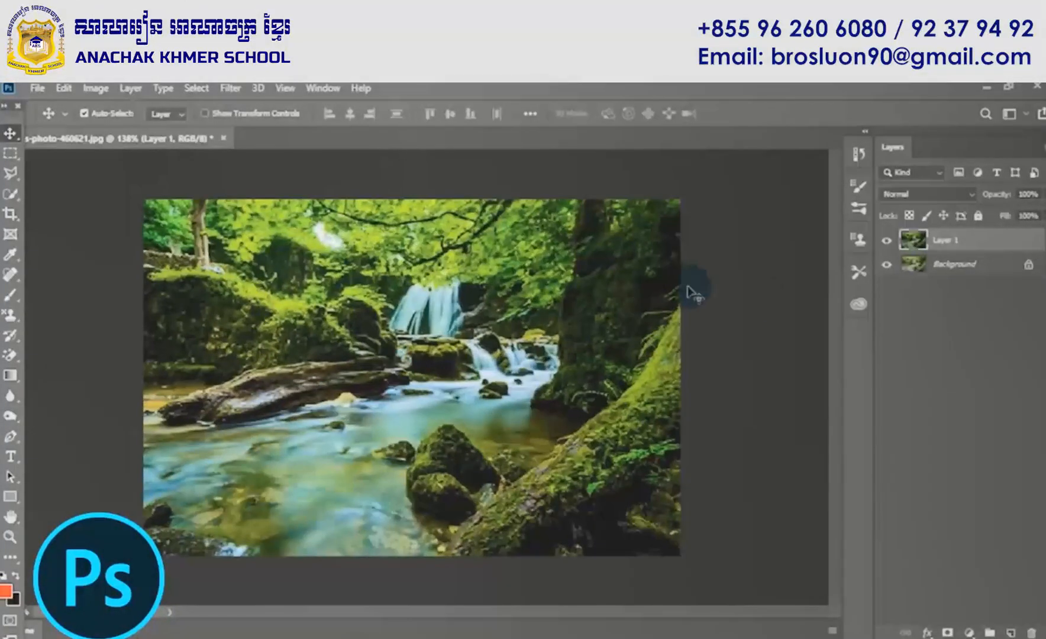
{"action": "left_click", "coordinate": [887, 241]}
{"action": "left_click", "coordinate": [888, 241]}
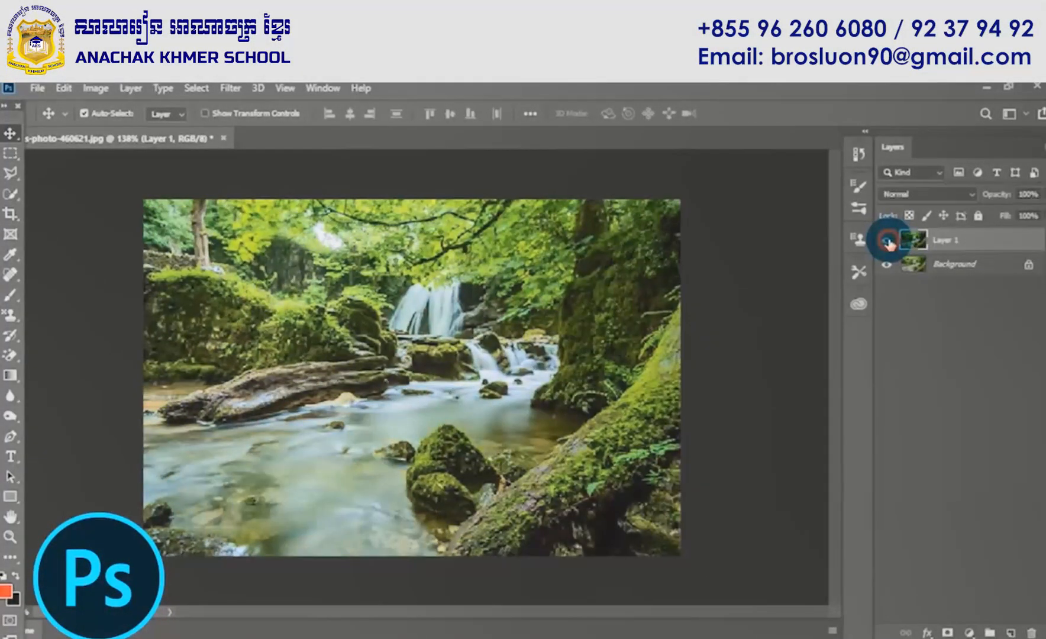
{"action": "left_click", "coordinate": [887, 241]}
{"action": "left_click", "coordinate": [887, 241]}
{"action": "left_click", "coordinate": [887, 241]}
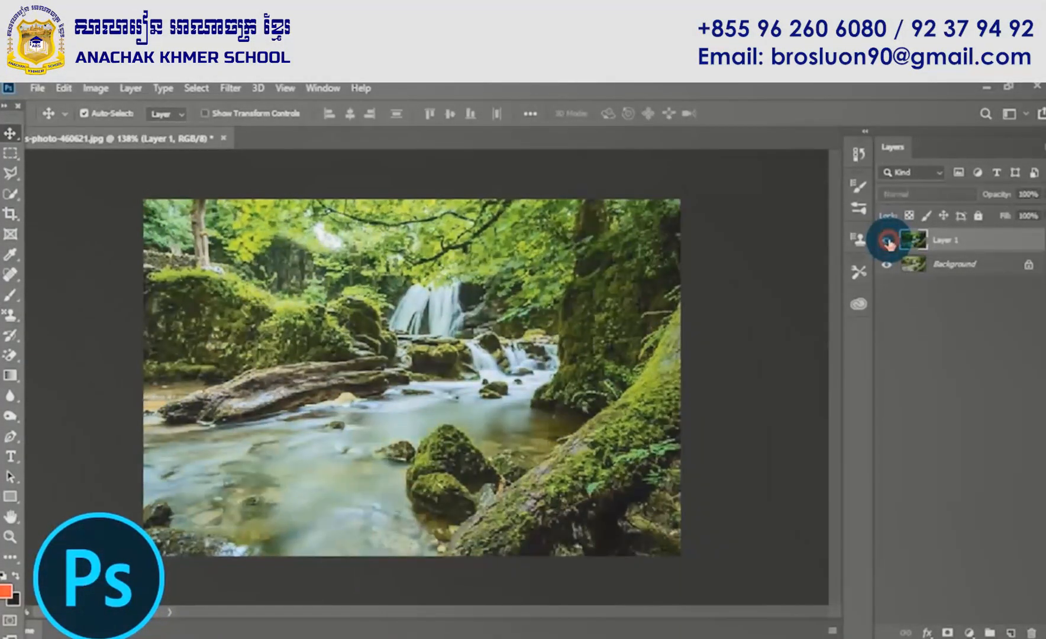
{"action": "left_click", "coordinate": [887, 241]}
{"action": "left_click", "coordinate": [887, 242]}
{"action": "left_click", "coordinate": [887, 242]}
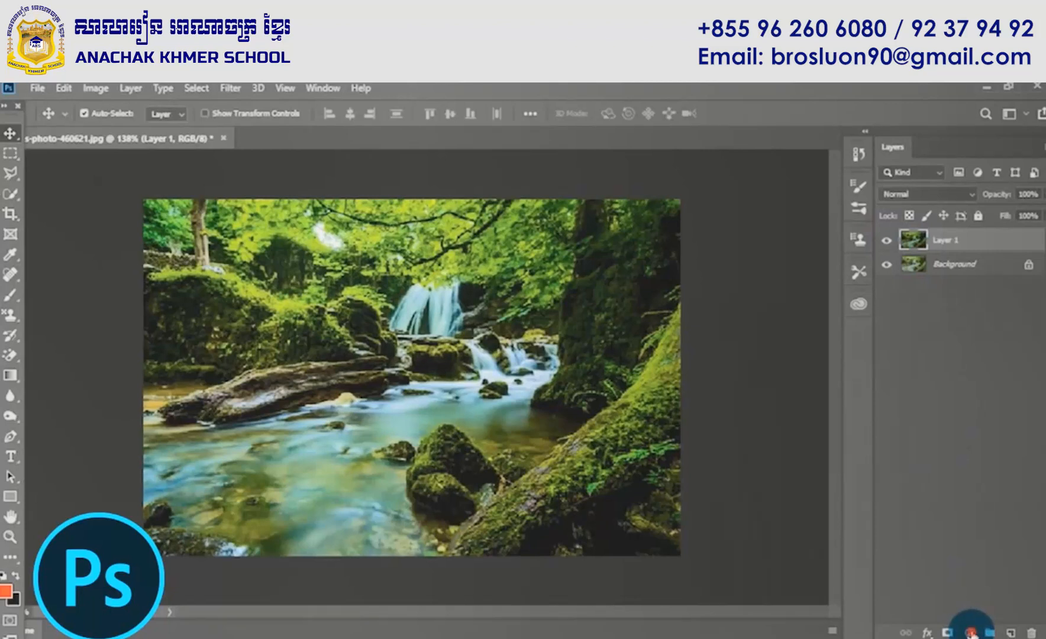
- Add a Levels adjustment layer above Layer 1 and slightly darken its RGB midtones
{"action": "left_click", "coordinate": [971, 633]}
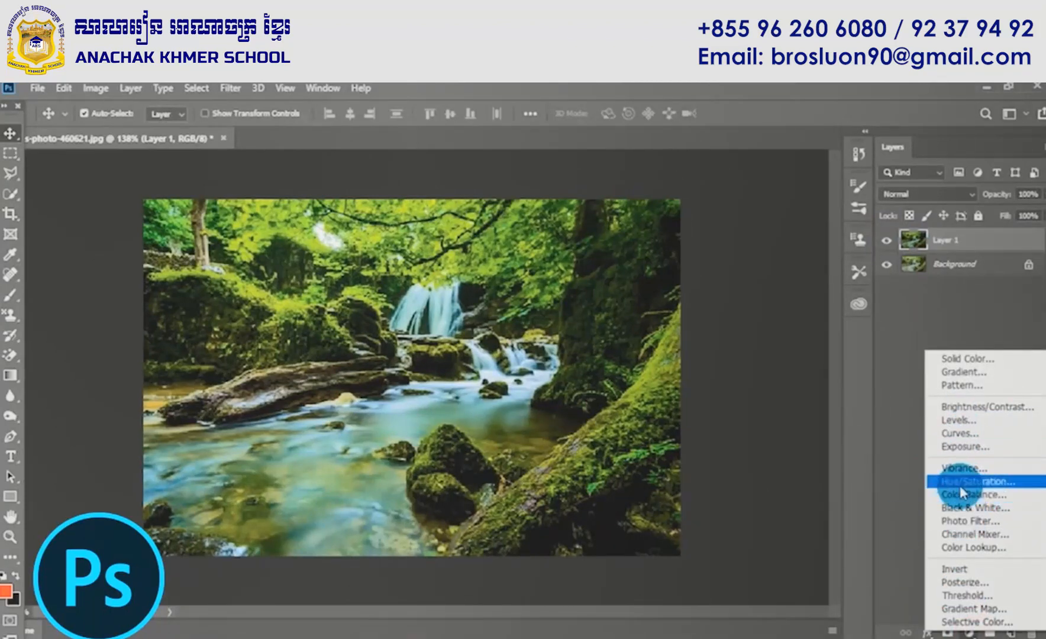
{"action": "left_click", "coordinate": [957, 422]}
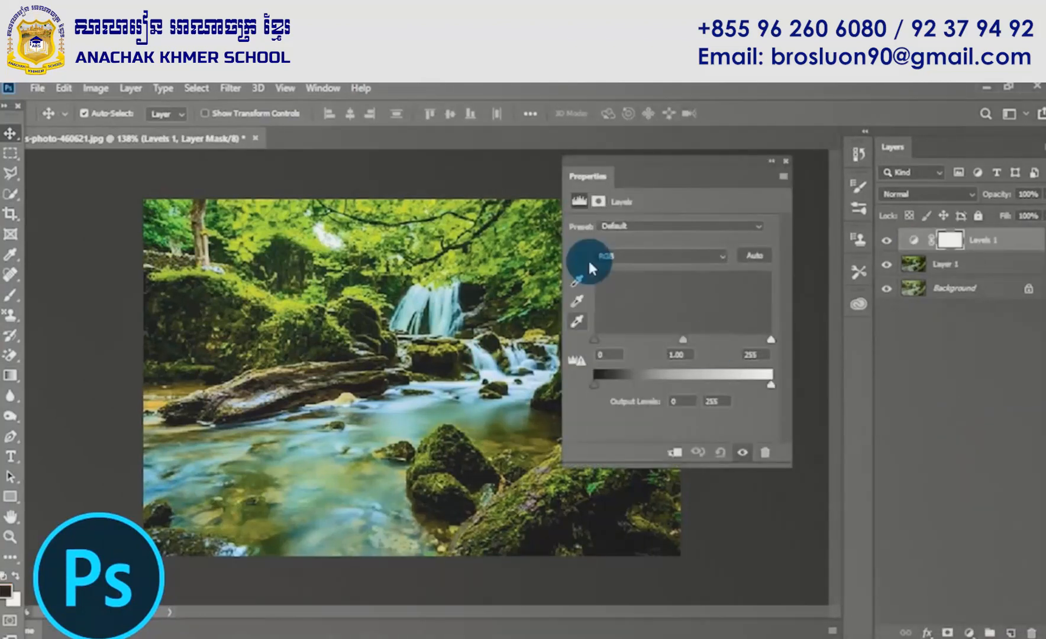
{"action": "mouse_move", "coordinate": [679, 336]}
{"action": "left_mouse_down"}
{"action": "mouse_move", "coordinate": [615, 342]}
{"action": "mouse_move", "coordinate": [704, 340]}
{"action": "mouse_move", "coordinate": [652, 341]}
{"action": "mouse_move", "coordinate": [704, 348]}
{"action": "mouse_move", "coordinate": [677, 349]}
{"action": "mouse_move", "coordinate": [691, 347]}
{"action": "left_mouse_up"}
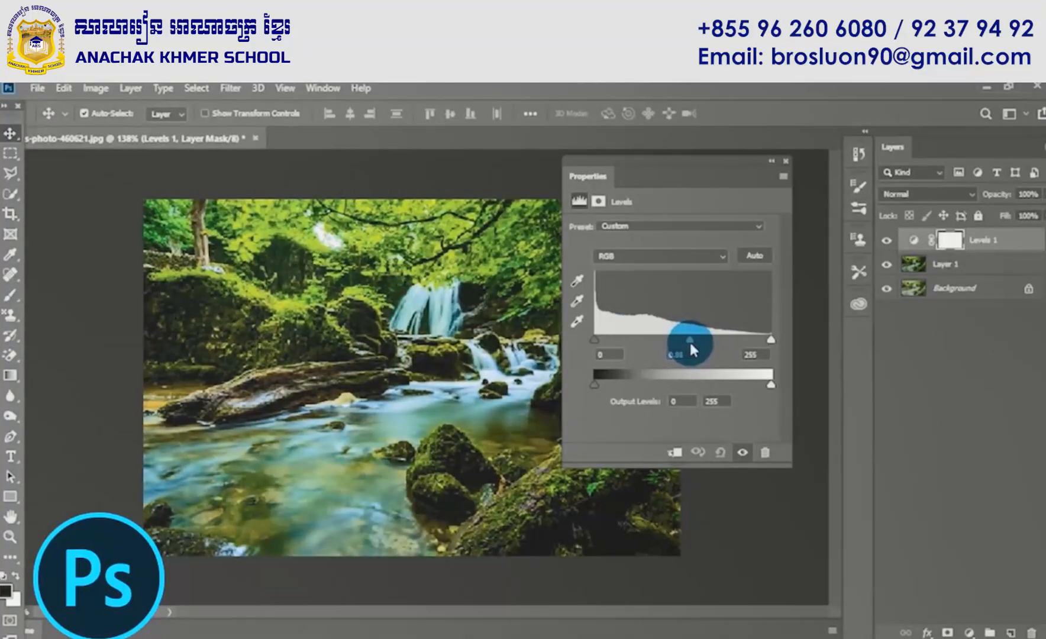
{"action": "left_click", "coordinate": [785, 158]}
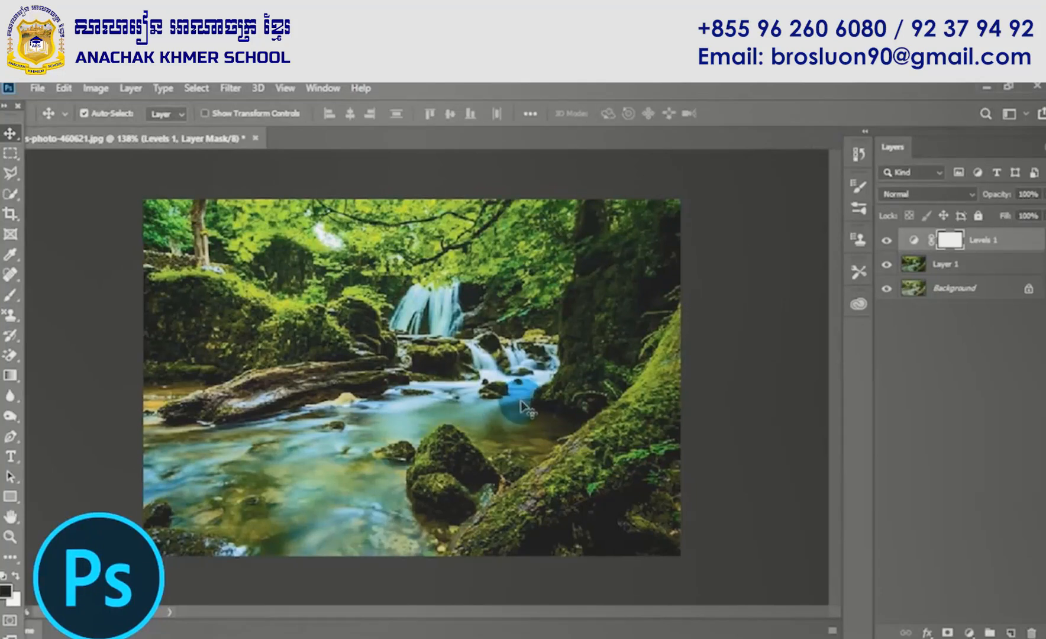
{"action": "scroll", "coordinate": [526, 400], "scroll_direction": "down", "scroll_amount": 4}
{"action": "scroll", "coordinate": [526, 400], "scroll_direction": "up", "scroll_amount": 5}
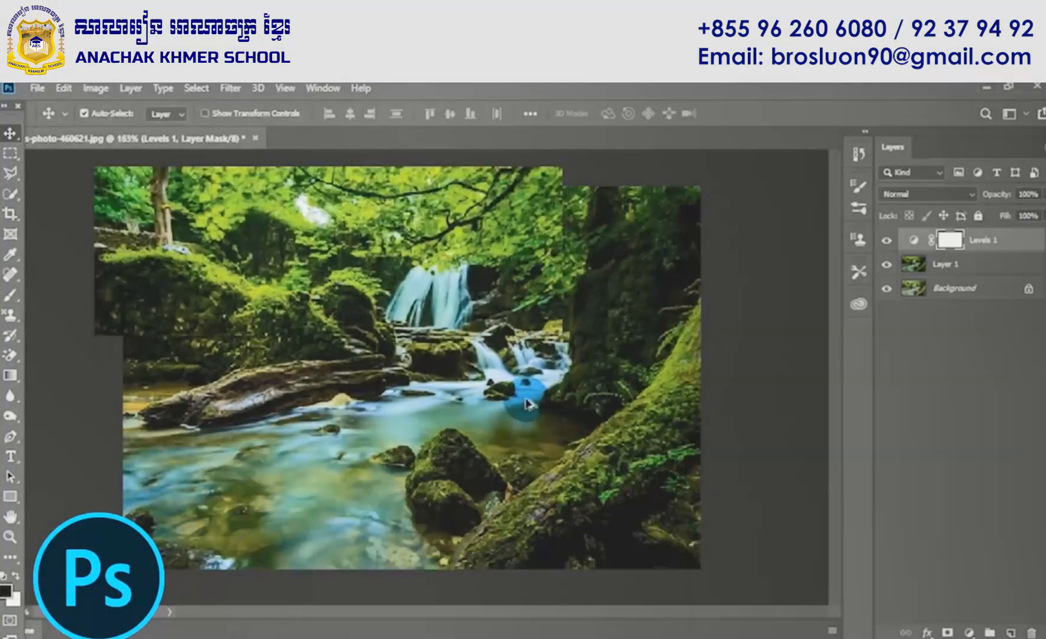